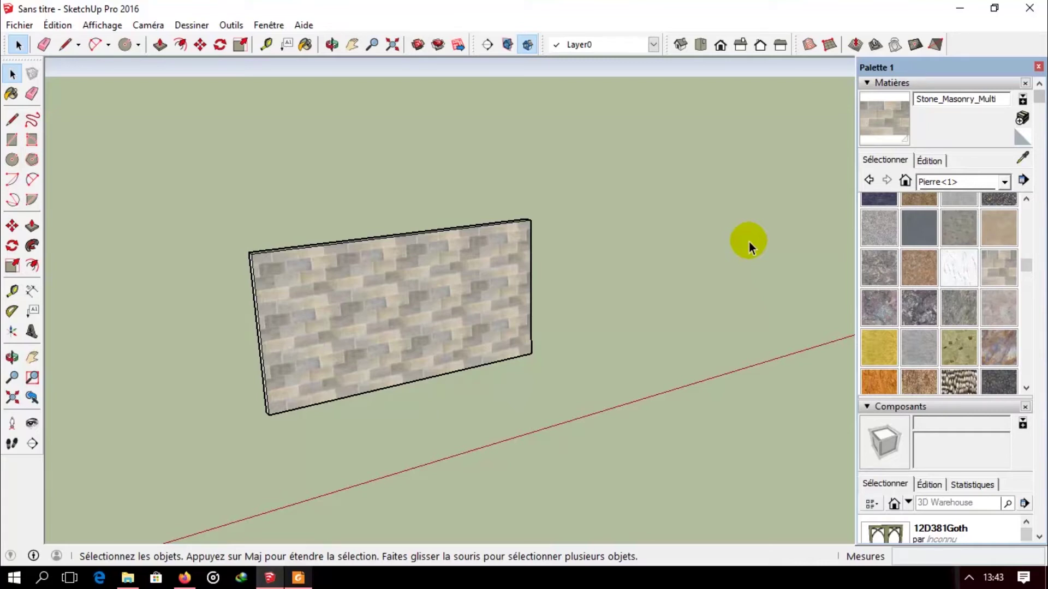
middle_drag(746, 235, 304, 404)
middle_drag(494, 318, 678, 267)
middle_drag(215, 280, 339, 301)
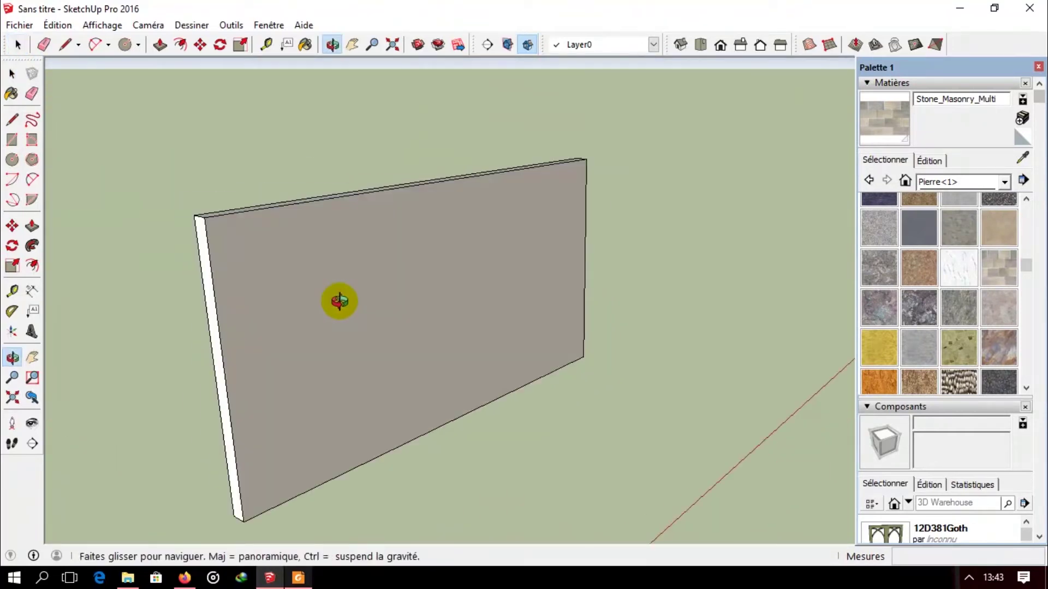
scroll(238, 339, up, 2)
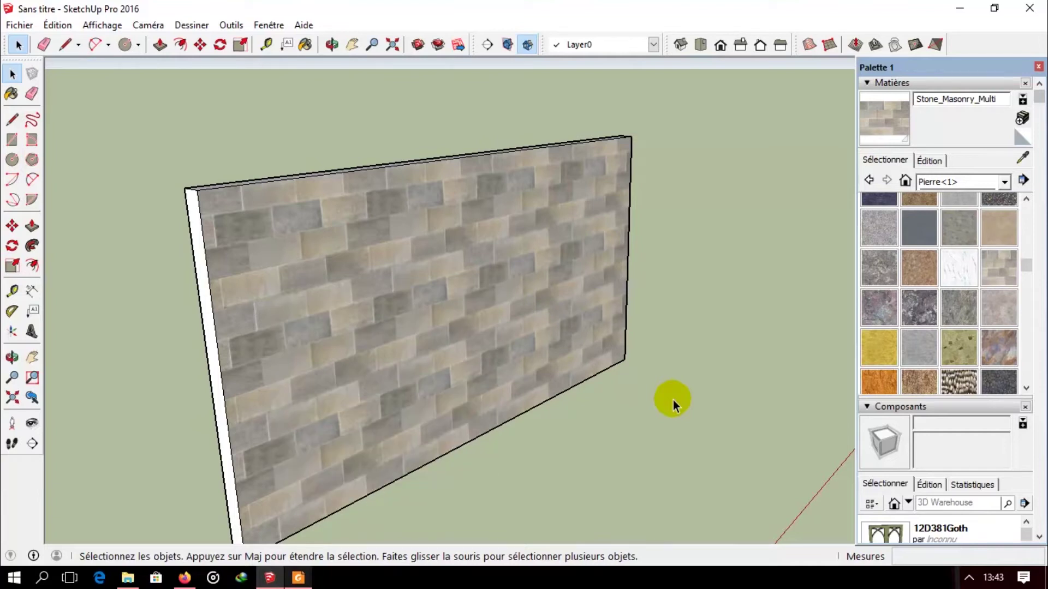
middle_drag(580, 346, 620, 316)
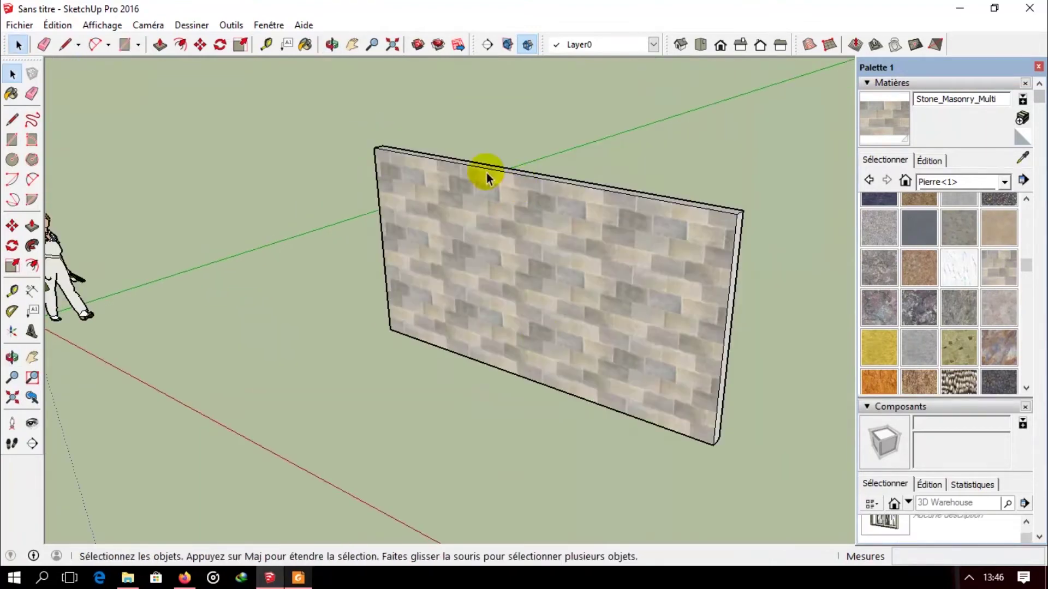
Select the wall's front stone face and start editing its texture position
scroll(573, 409, down, 2)
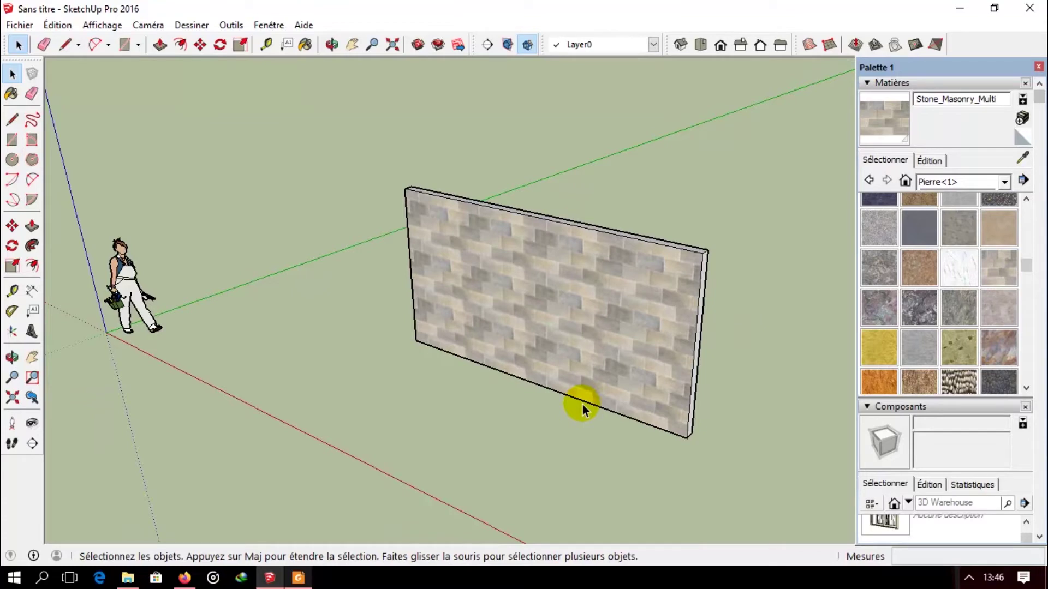
click(553, 292)
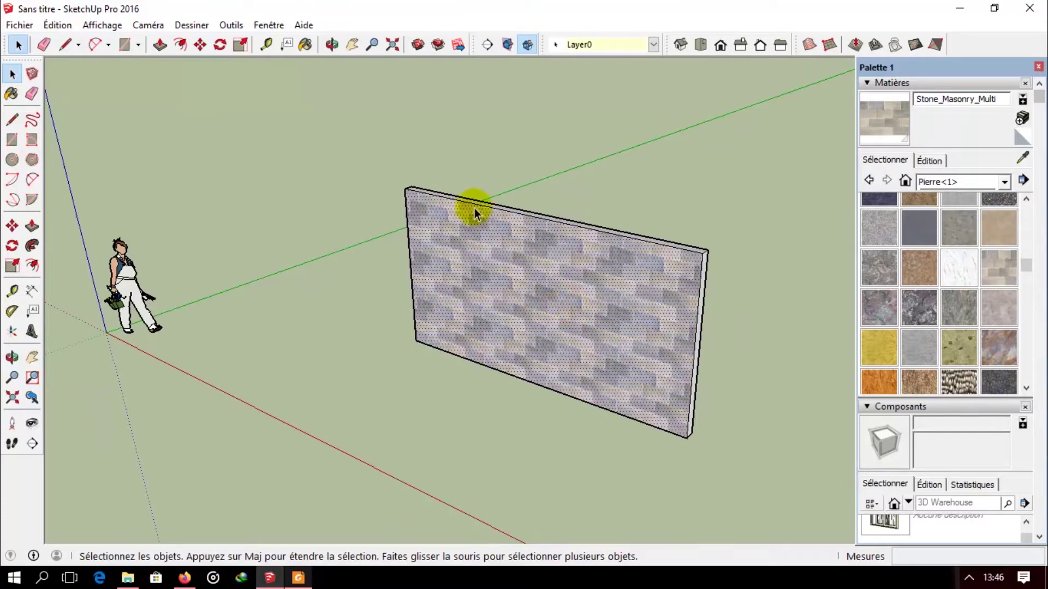
right_click(565, 332)
mouse_move(709, 275)
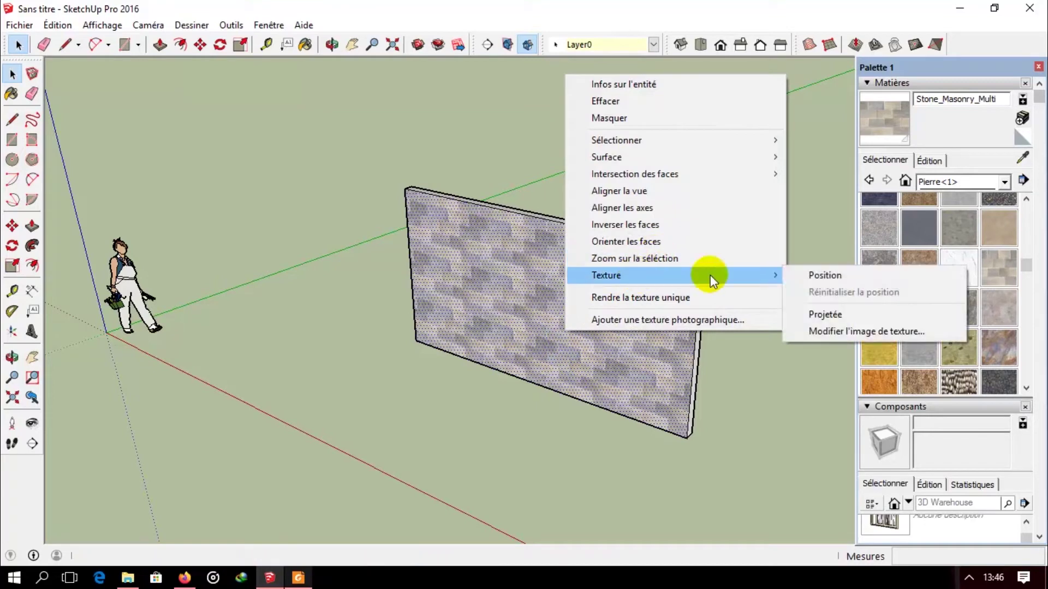
click(847, 280)
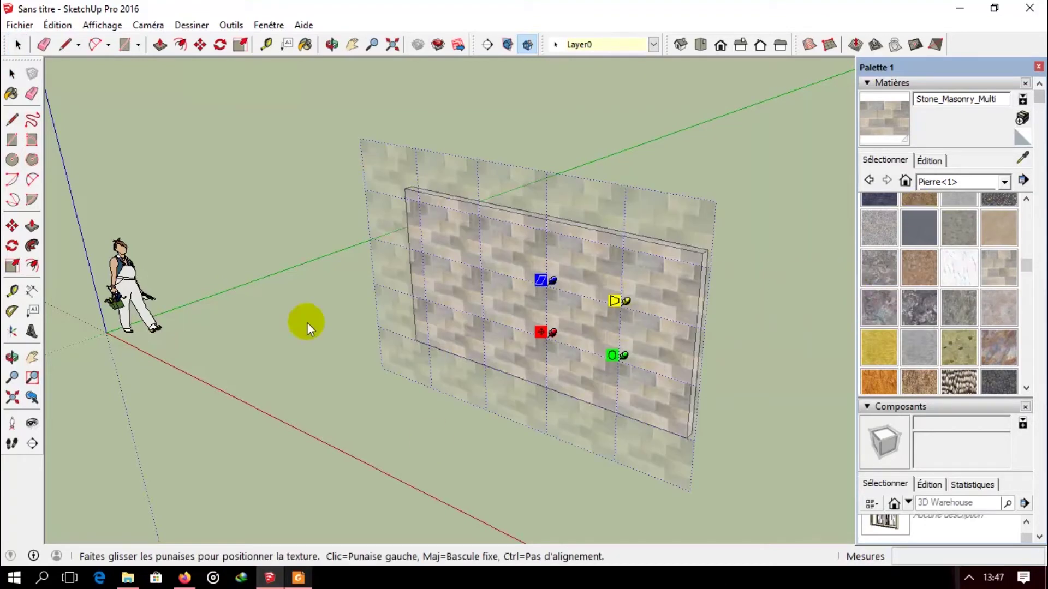
Switch the wall texture's pins to free mode, and return them to locked mode
scroll(572, 361, up, 3)
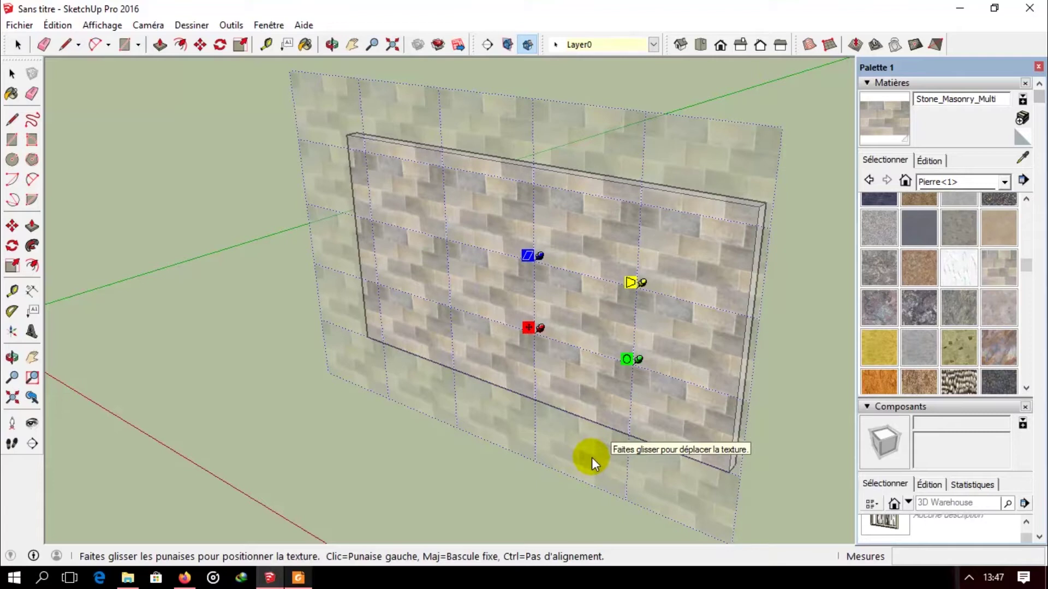
right_click(581, 314)
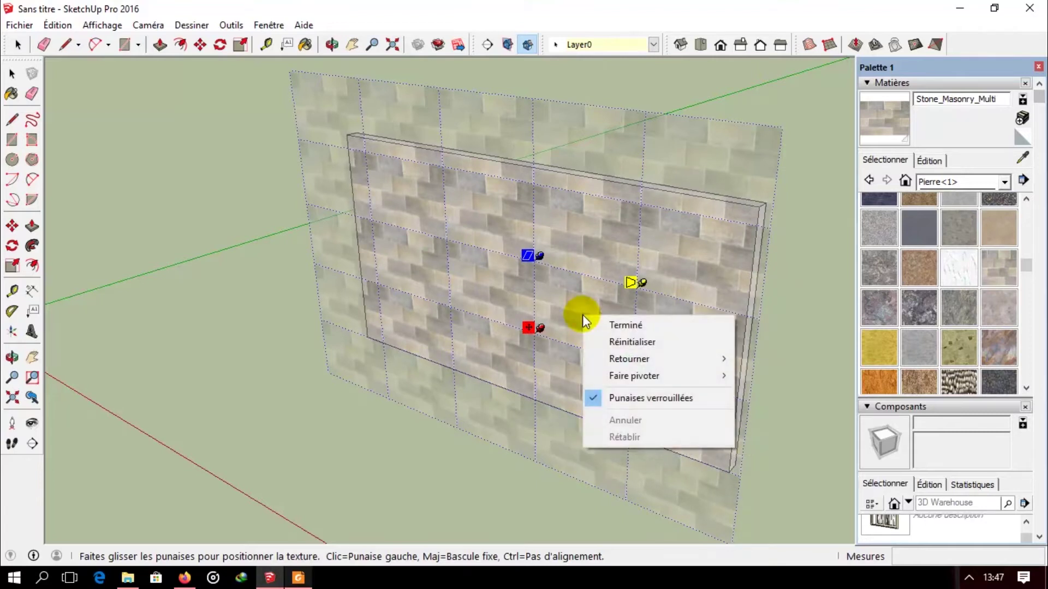
click(611, 397)
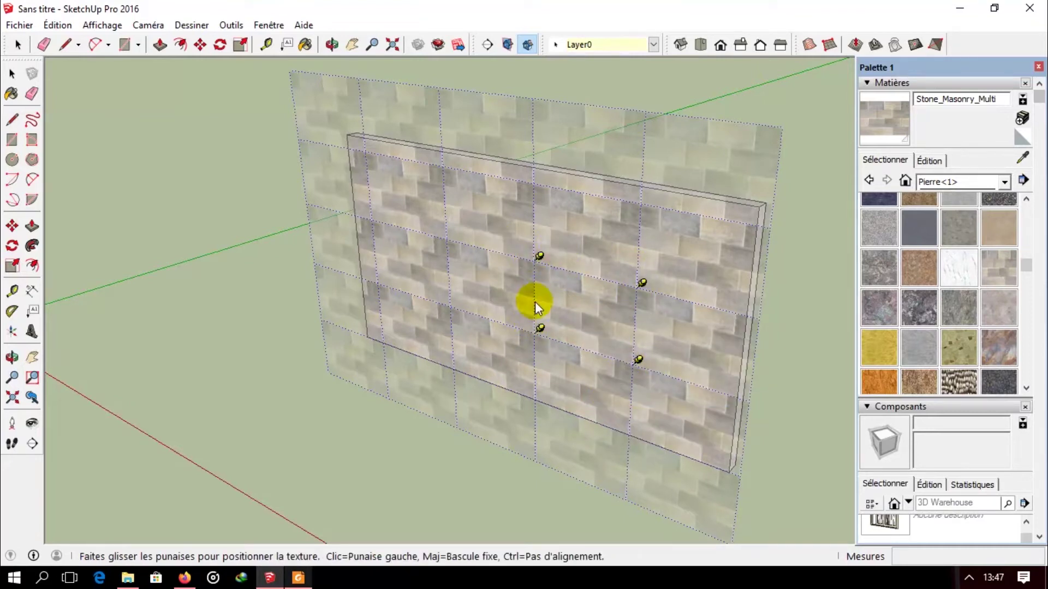
right_click(544, 331)
click(604, 404)
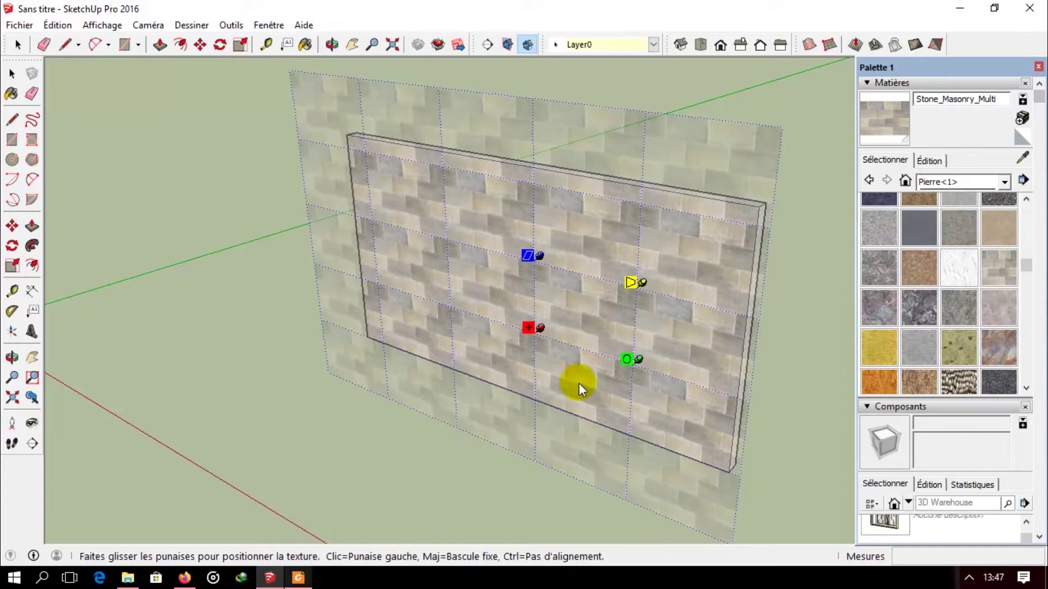
Shift the stone texture across the wall face with the red move pin to align its tiles near the lower corner
drag(528, 327, 504, 319)
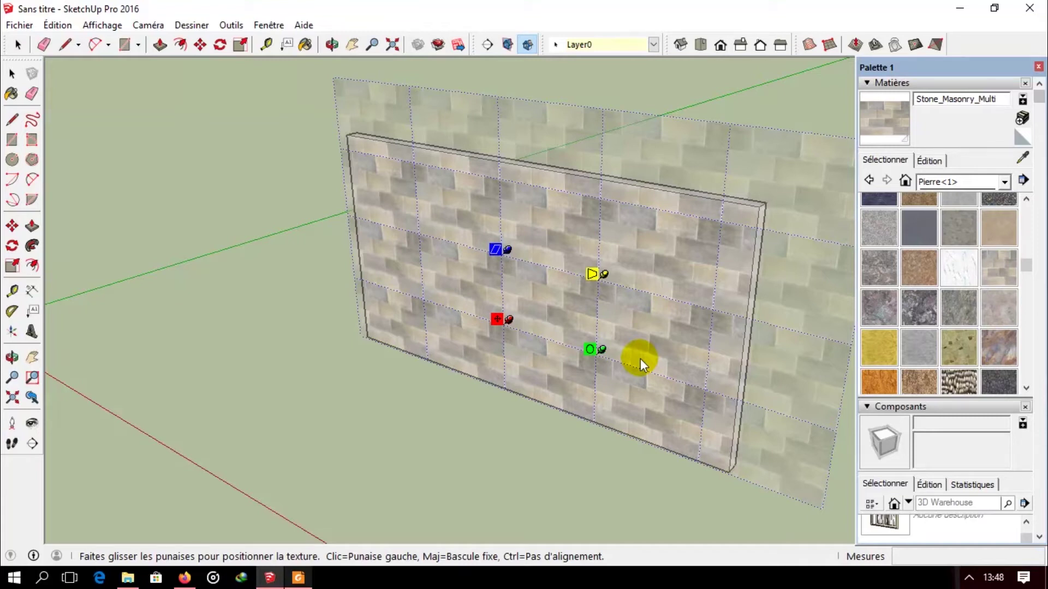
drag(640, 359, 641, 330)
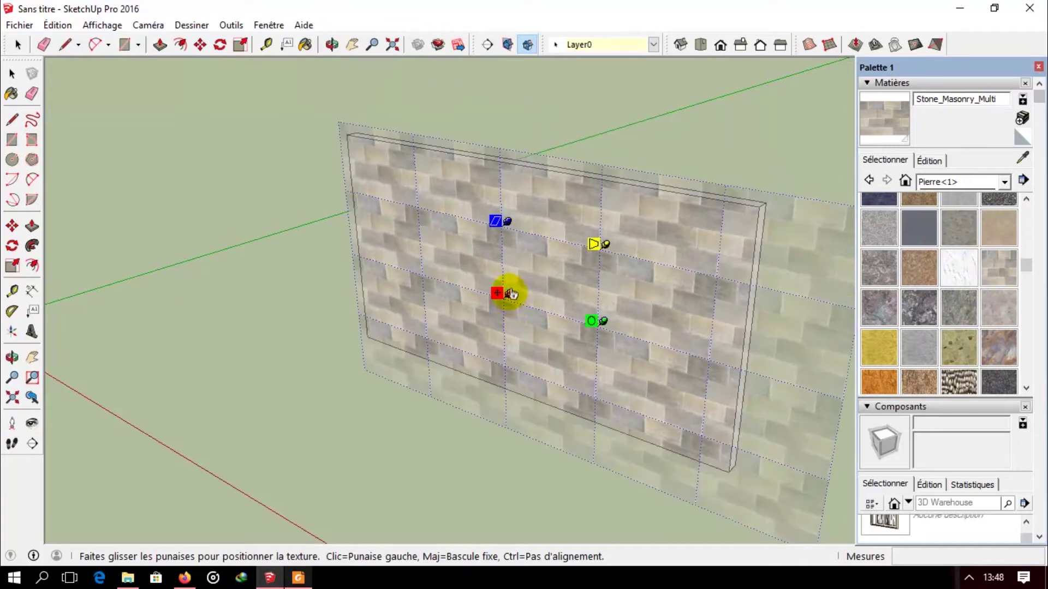
mouse_move(509, 293)
mouse_down()
mouse_move(508, 306)
mouse_move(507, 288)
mouse_up()
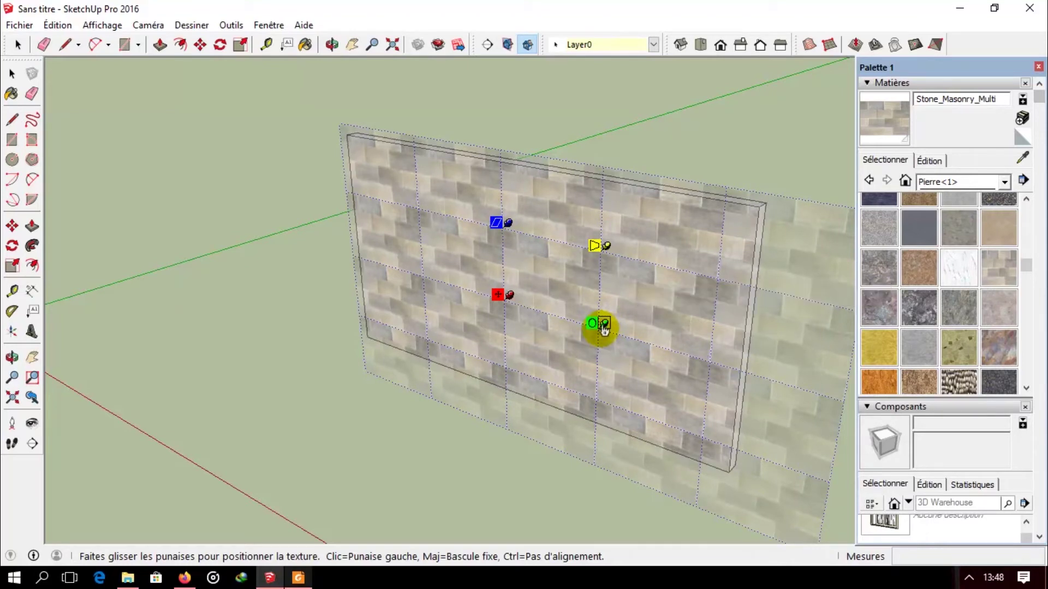
Try the green scale/rotate pin and the blue shear pin on the wall texture, returning each to its starting point
mouse_move(601, 326)
mouse_down()
mouse_move(528, 315)
mouse_move(550, 284)
mouse_move(531, 243)
mouse_move(568, 265)
mouse_move(598, 328)
mouse_up()
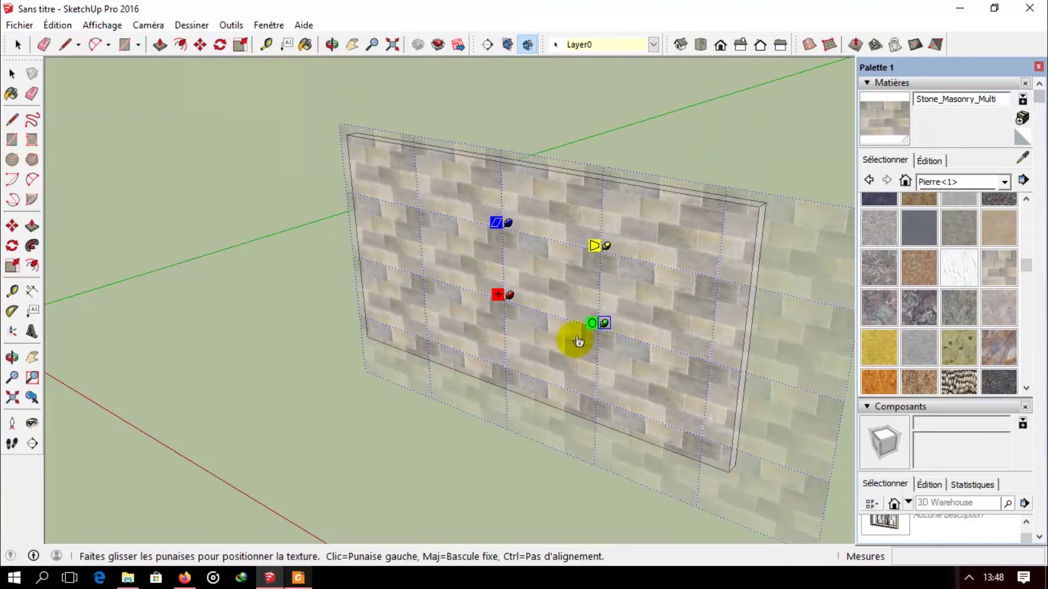
scroll(422, 308, up, 3)
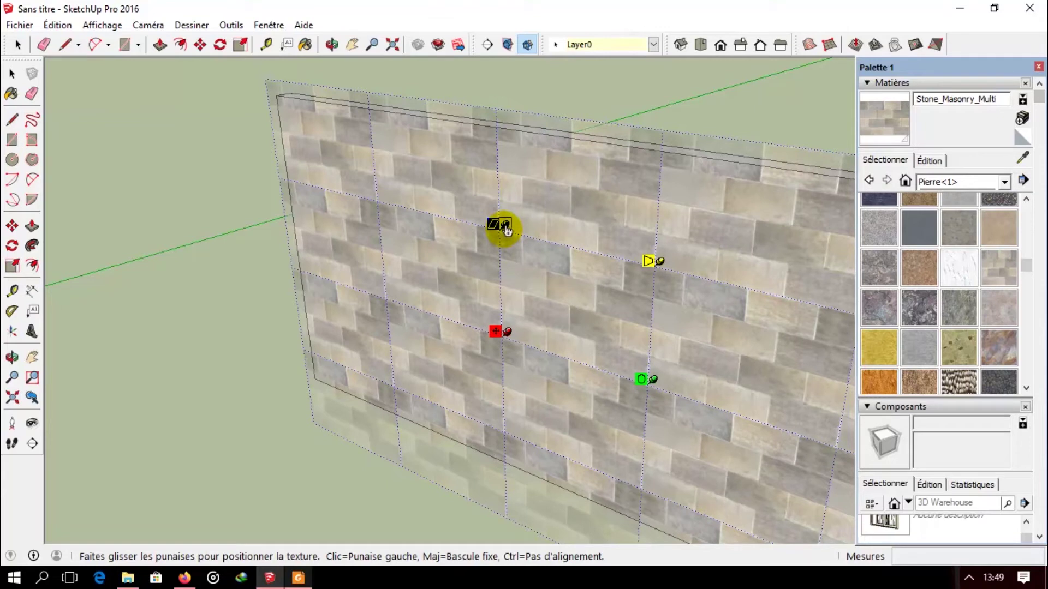
scroll(507, 232, down, 1)
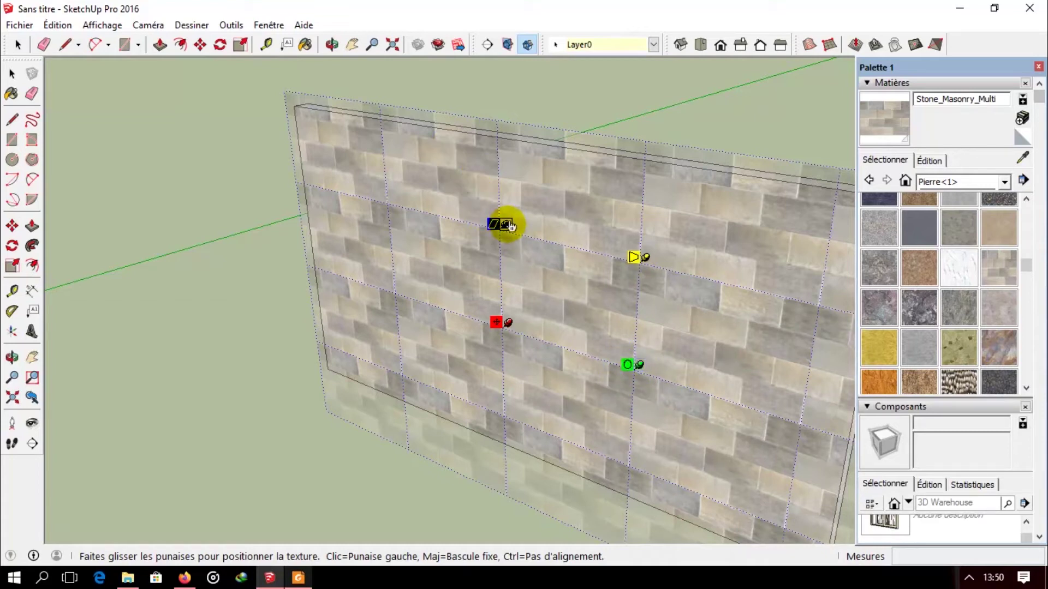
drag(514, 231, 544, 244)
drag(560, 249, 509, 230)
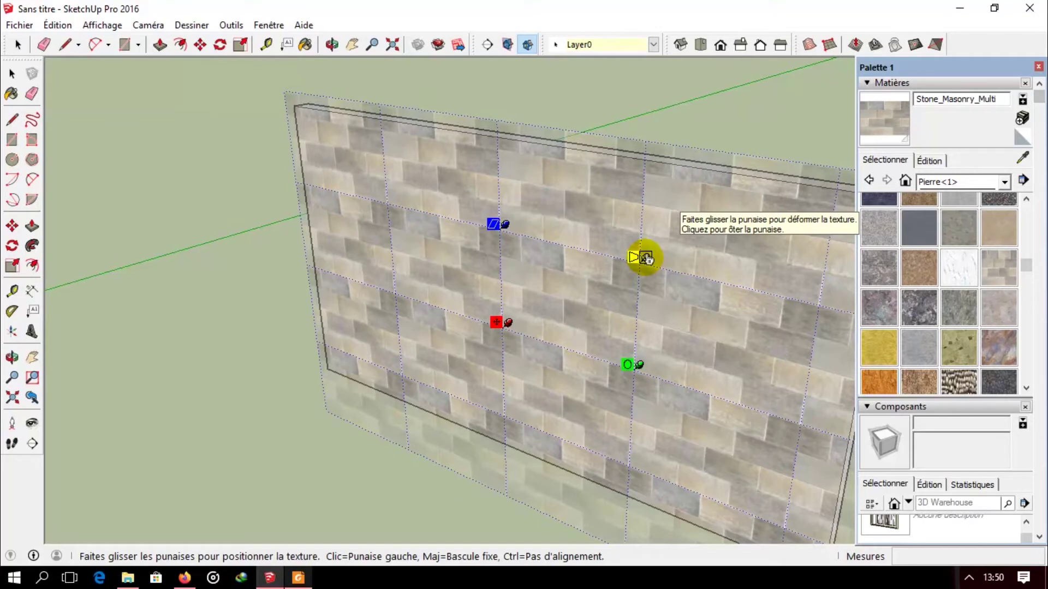
Try distorting the wall texture's perspective with the yellow pin, and restore the pin to its starting point
drag(647, 259, 680, 268)
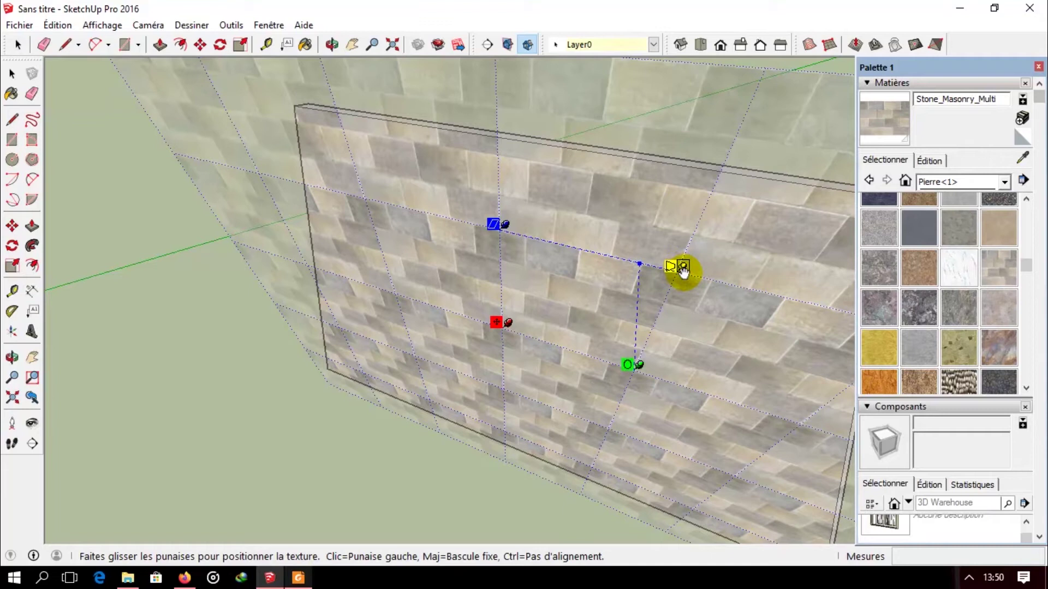
drag(649, 253, 634, 277)
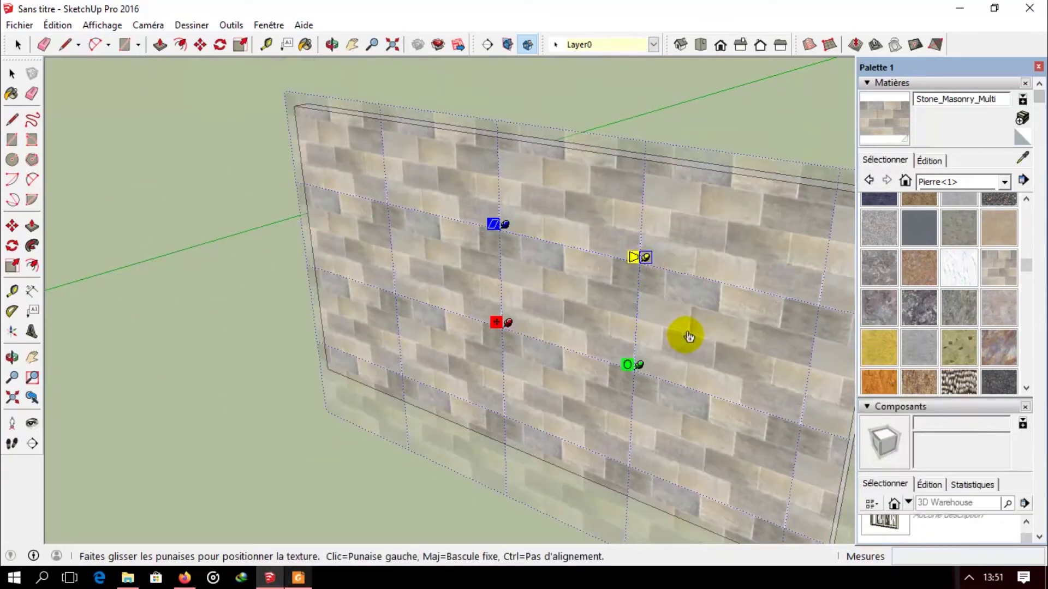
scroll(692, 335, down, 2)
middle_drag(692, 335, 529, 246)
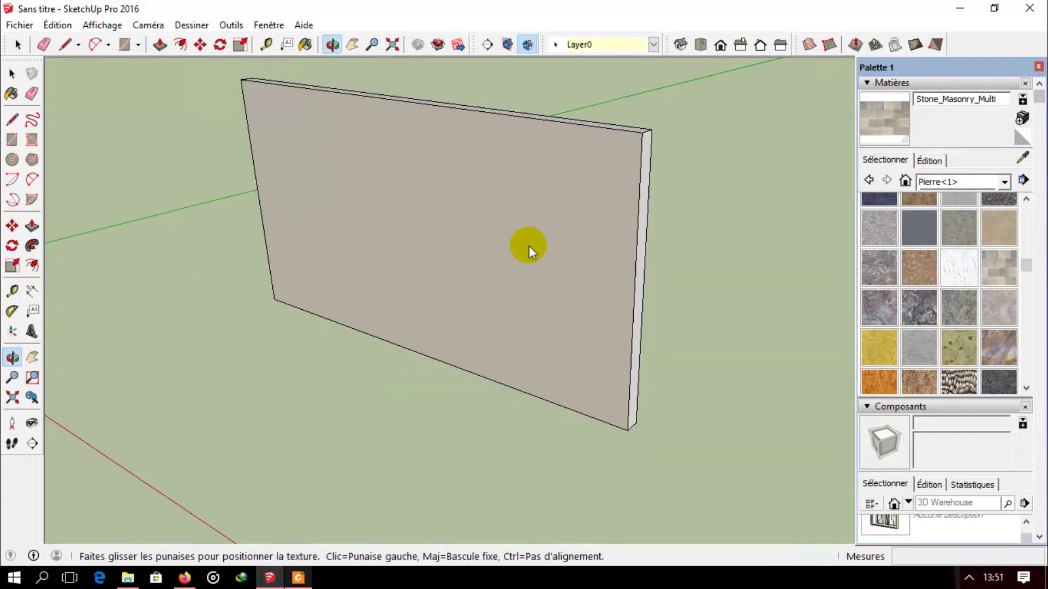
scroll(394, 176, up, 4)
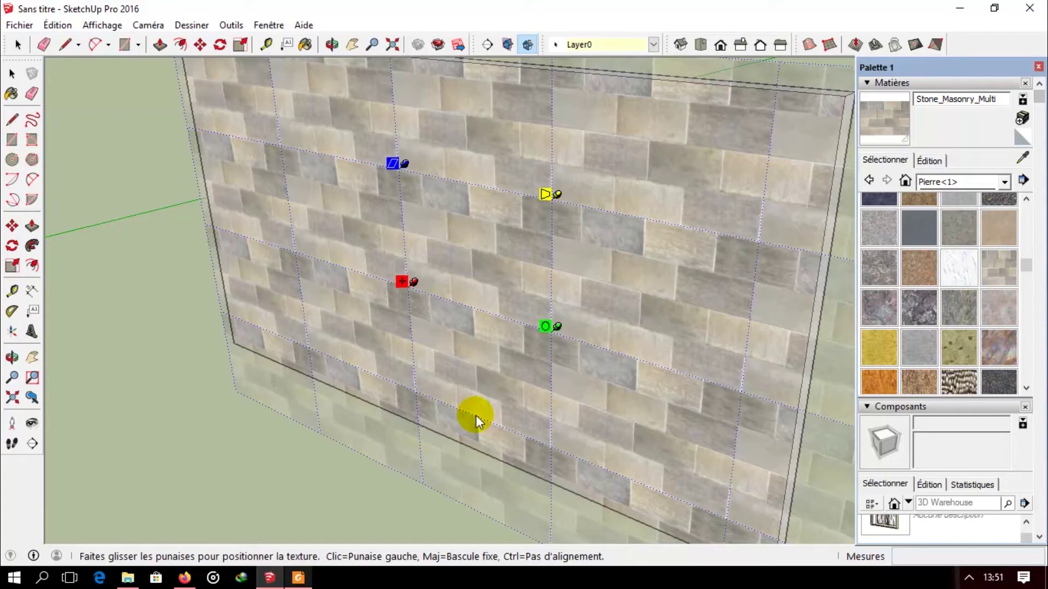
Turn off locked pins (Punaises verrouillées) for the wall texture
middle_drag(476, 415, 450, 434)
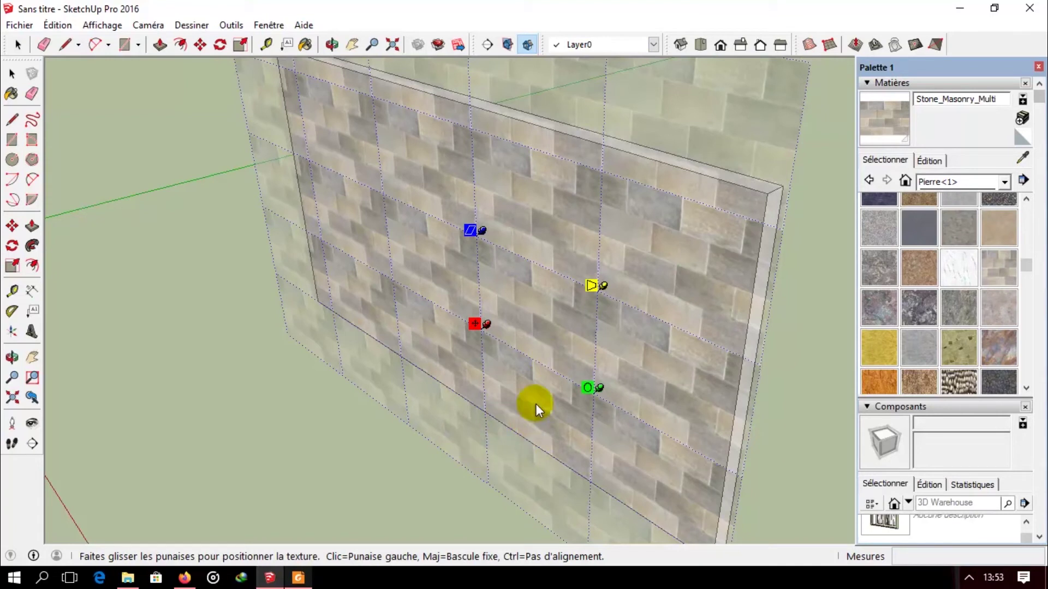
middle_drag(541, 324, 544, 310)
right_click(544, 310)
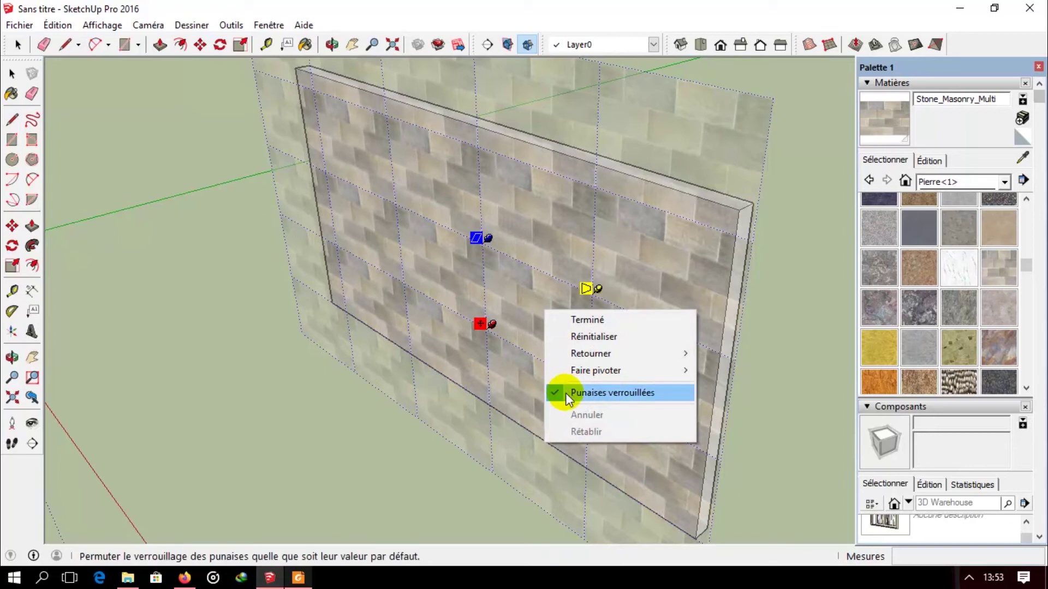
click(567, 394)
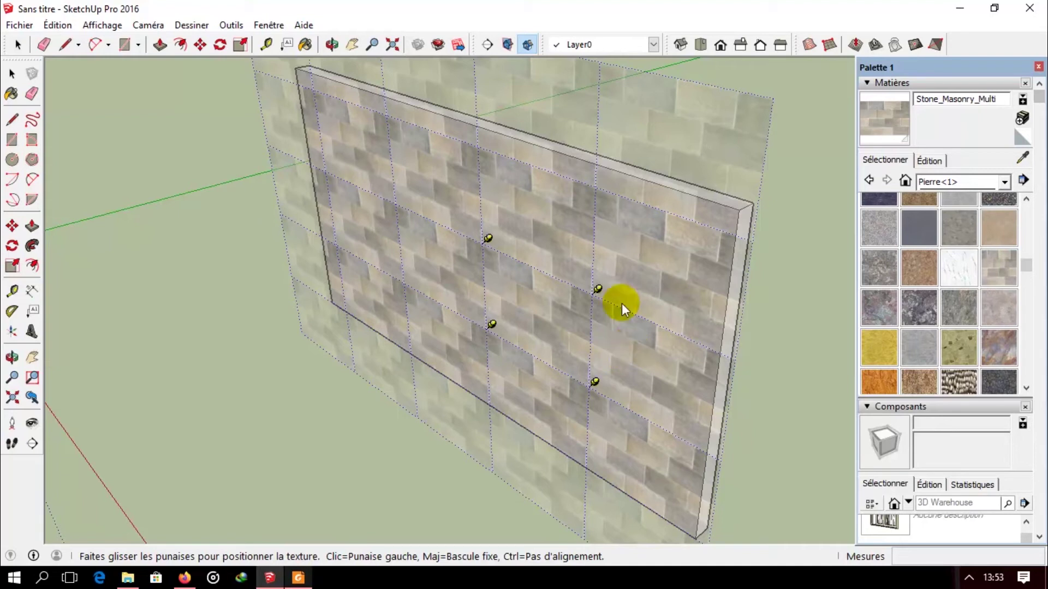
Spread the four free pins outward on the wall face to enlarge the stone texture while keeping its courses roughly parallel
drag(488, 239, 466, 185)
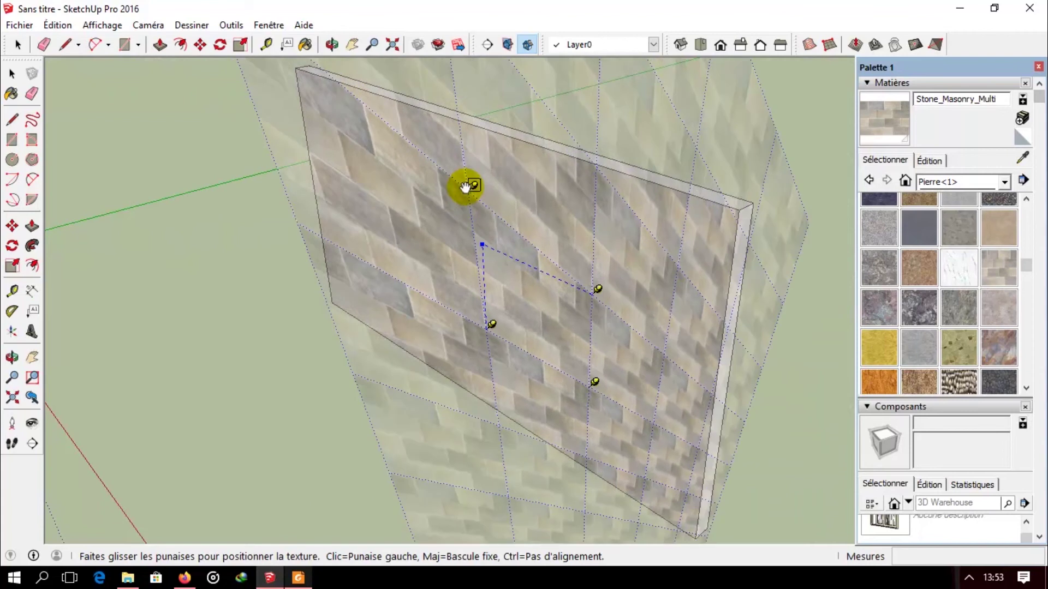
drag(493, 323, 460, 326)
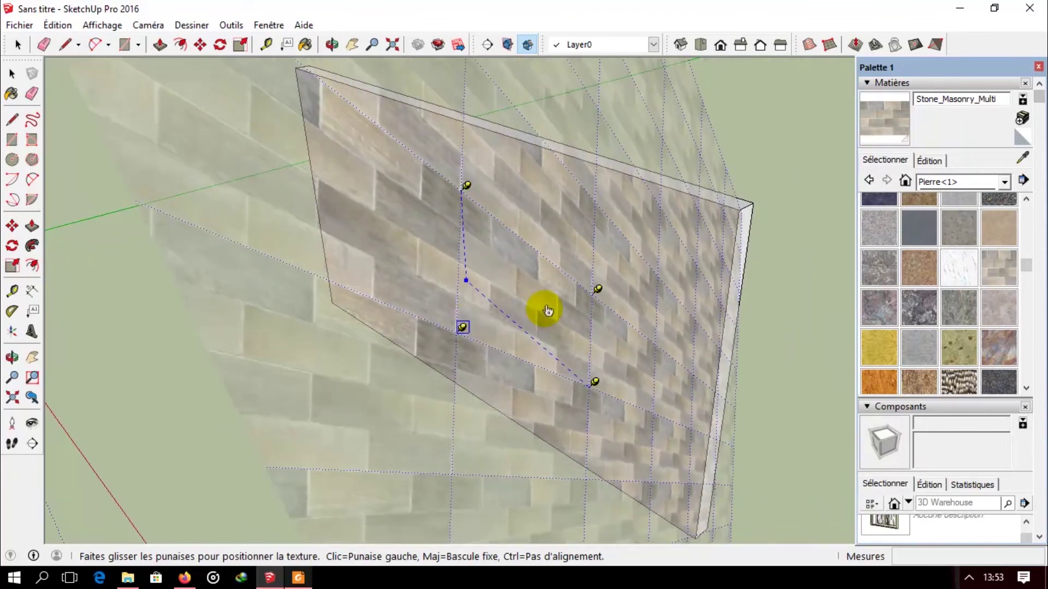
drag(618, 263, 623, 254)
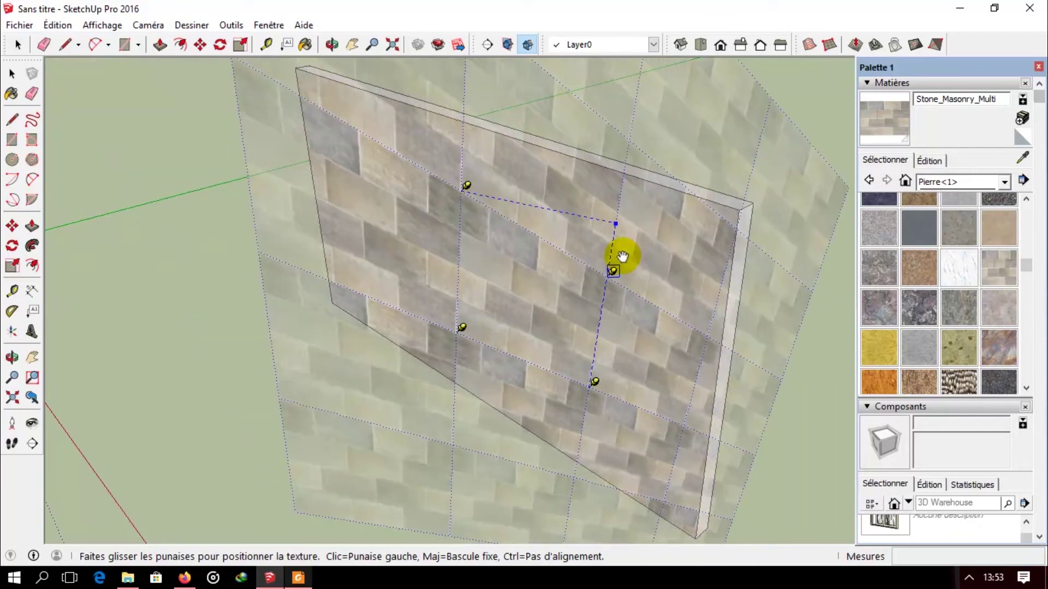
drag(595, 385, 618, 421)
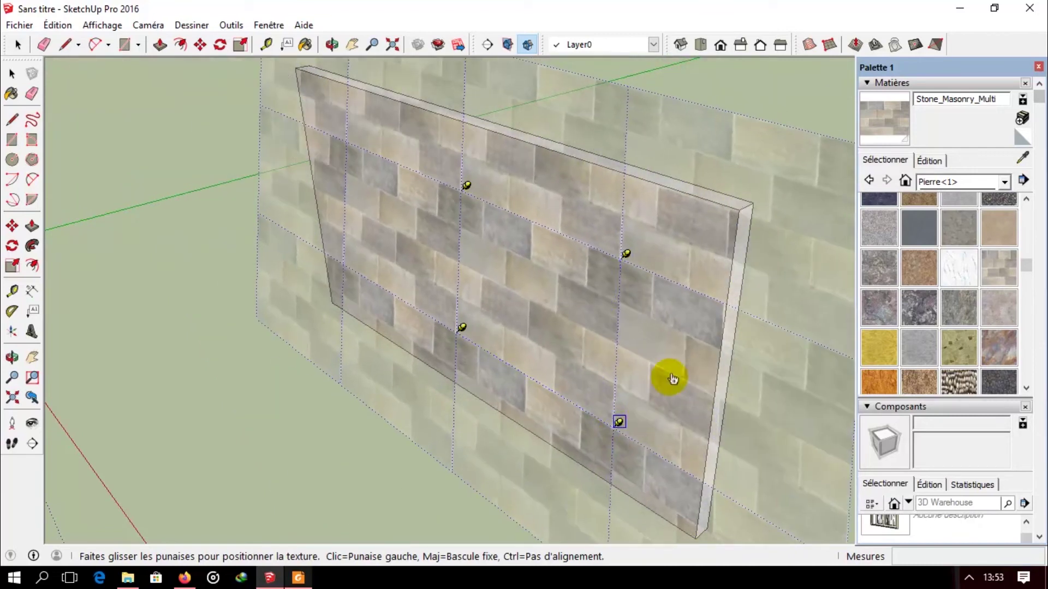
middle_drag(670, 378, 657, 377)
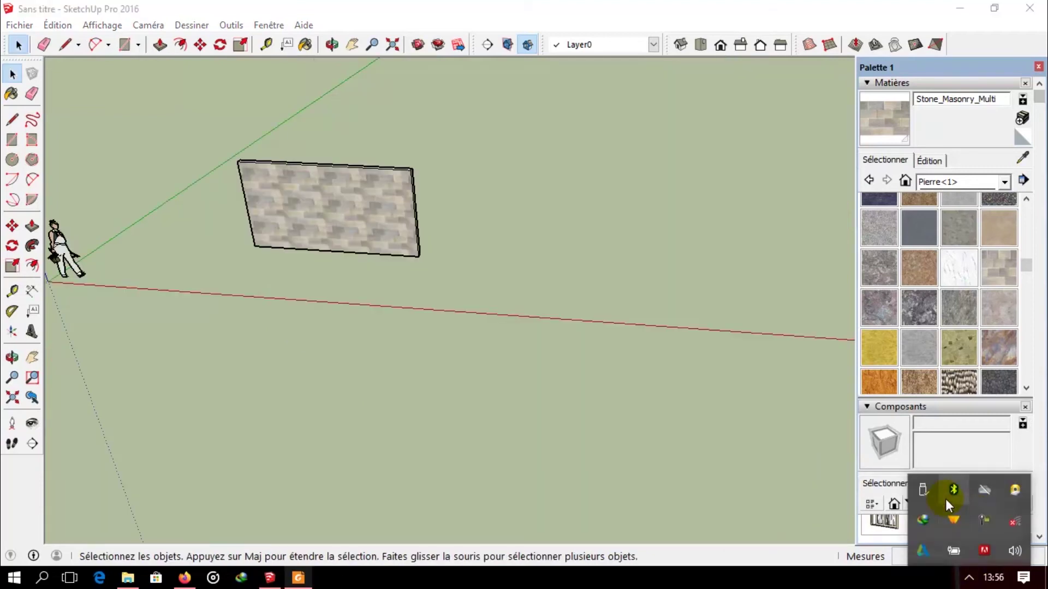
Draw a circle with a radius of about 235 cm on the ground beside the wall
click(735, 455)
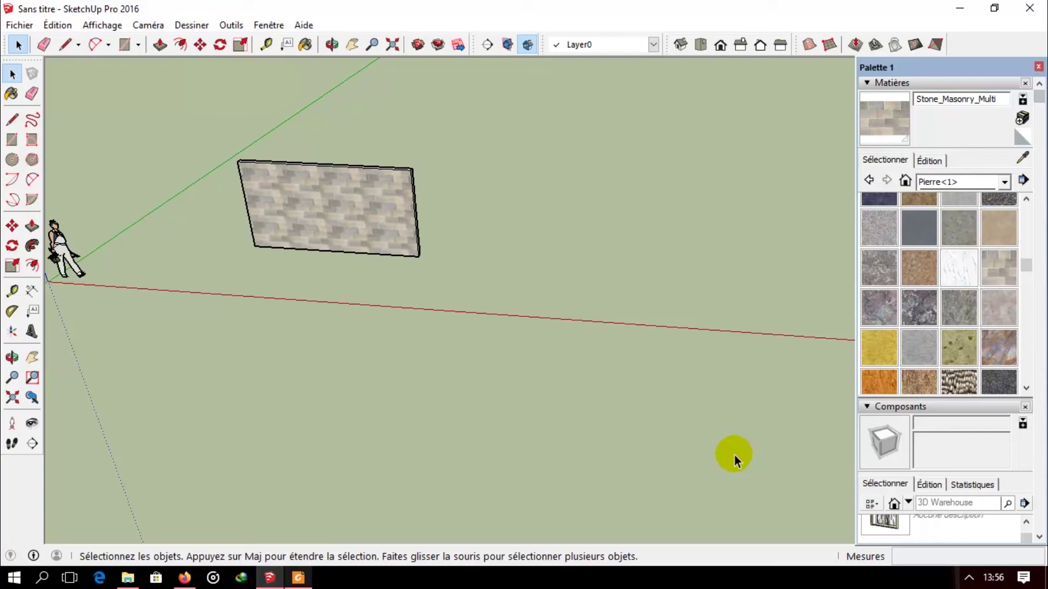
middle_drag(734, 455, 587, 261)
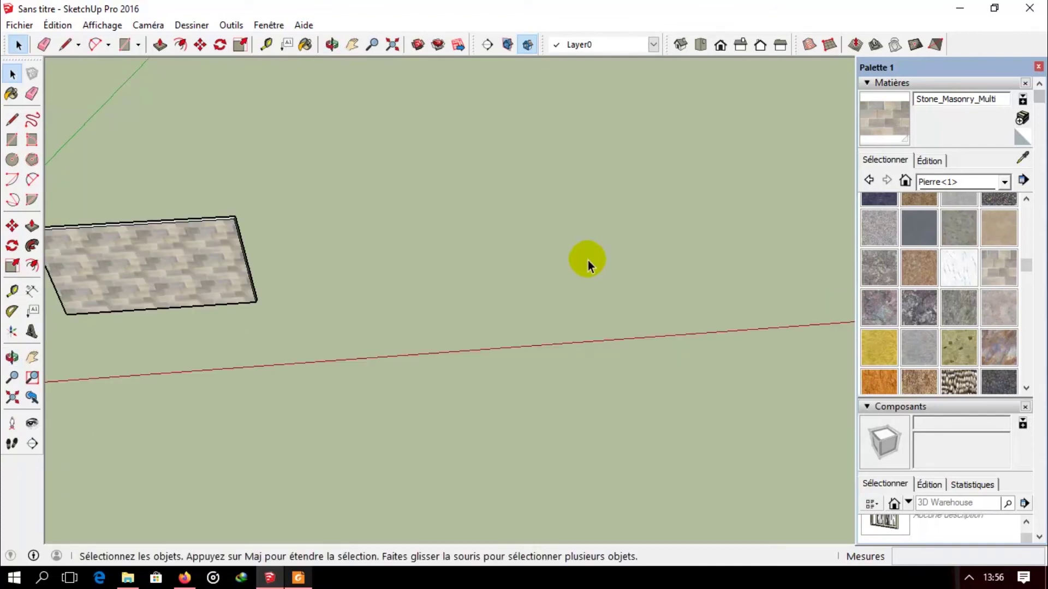
middle_drag(109, 230, 491, 284)
scroll(351, 364, down, 3)
scroll(351, 364, up, 2)
click(12, 159)
click(532, 274)
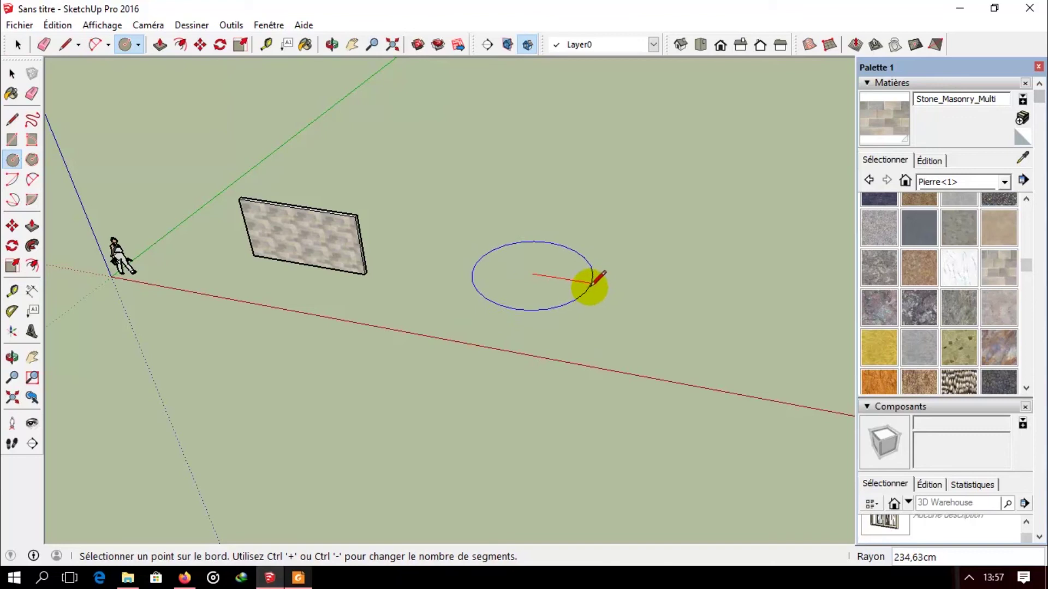
click(587, 284)
Extrude the circle upward with Push/Pull into a cylinder about 260 cm high
scroll(529, 278, up, 3)
key(p)
click(542, 269)
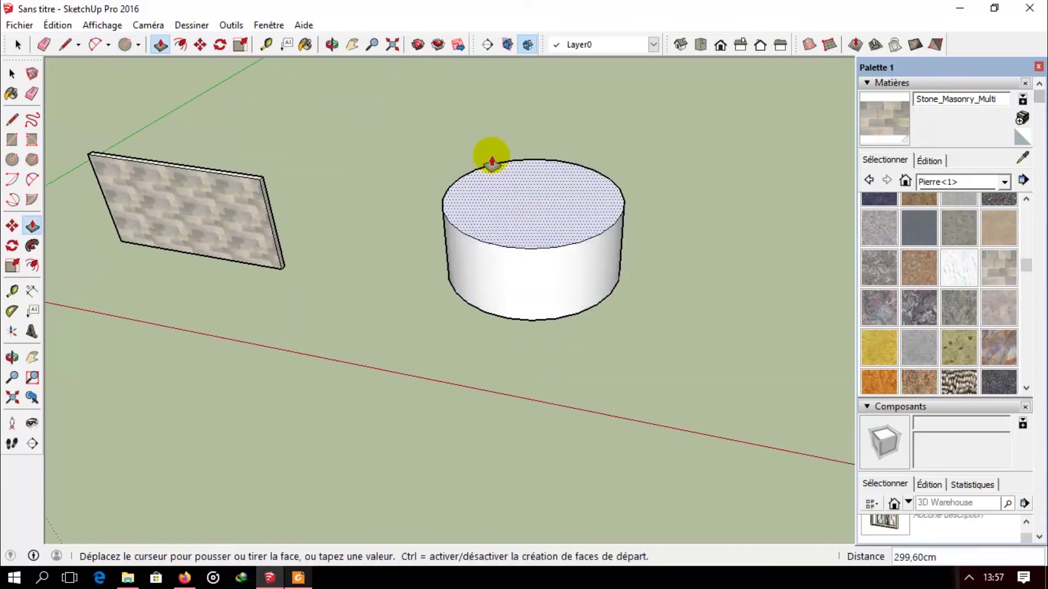
click(230, 176)
middle_drag(245, 180, 693, 212)
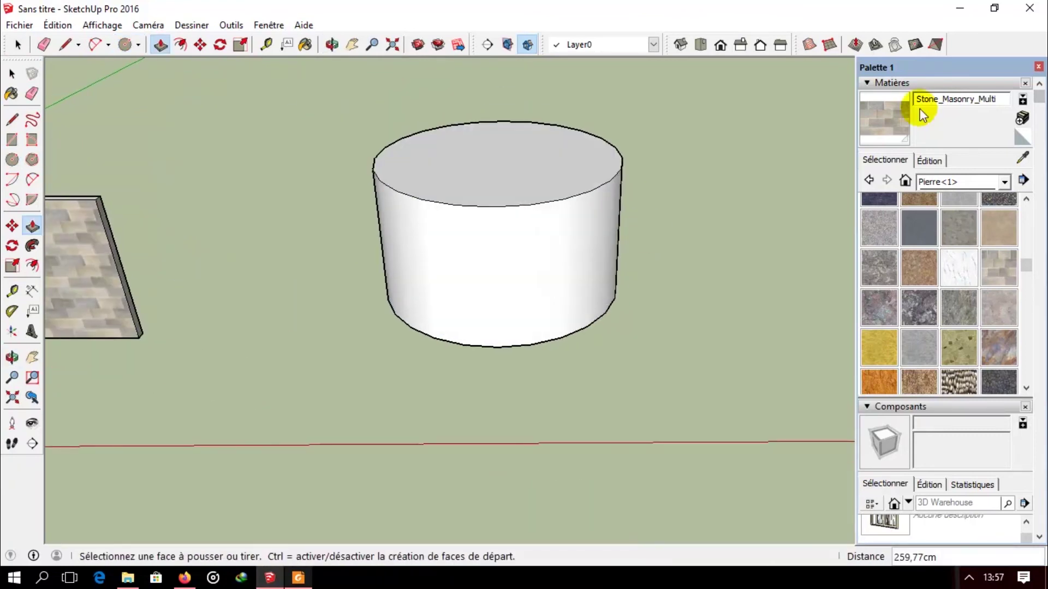
Paint the cylinder's curved side with the Stone_Masonry_Multi material
click(877, 126)
click(507, 238)
mouse_move(507, 238)
middle_down()
mouse_move(321, 246)
mouse_move(580, 254)
middle_up()
scroll(545, 251, up, 4)
Compare the context commands offered for the cylinder's curved side and the flat wall face, looking for the Texture options
key(space)
click(518, 240)
right_click(518, 240)
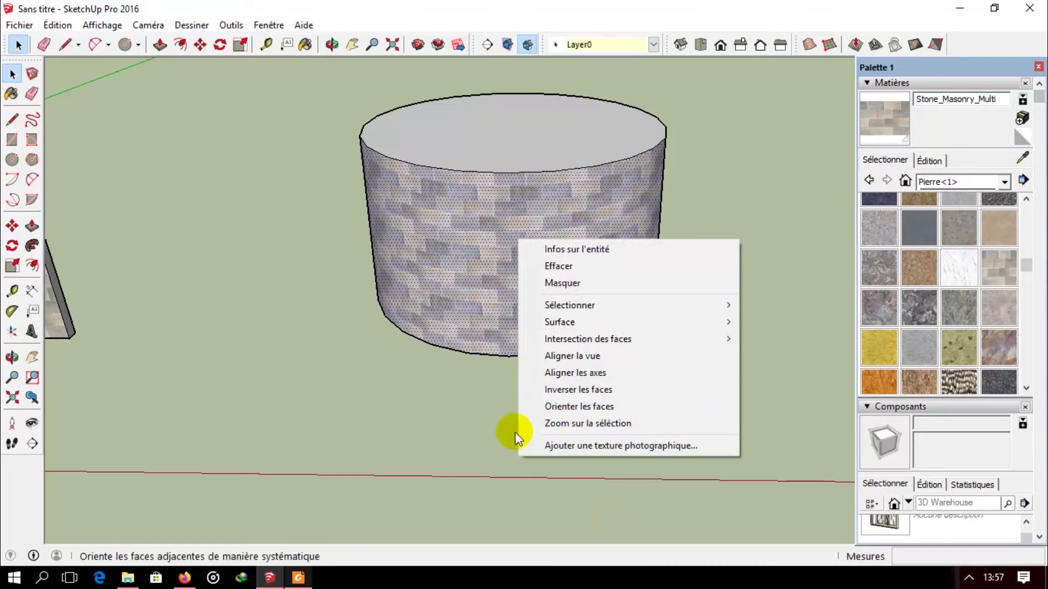
click(365, 380)
middle_drag(371, 374, 253, 362)
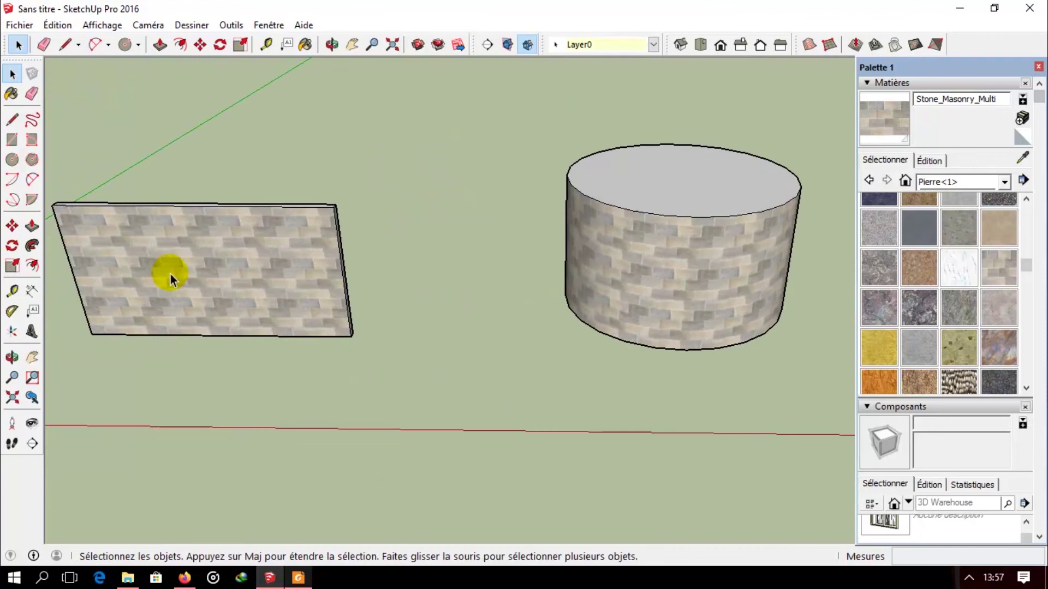
right_click(169, 273)
mouse_move(224, 475)
click(594, 408)
middle_drag(594, 408, 507, 323)
scroll(507, 322, up, 2)
click(496, 316)
right_click(496, 316)
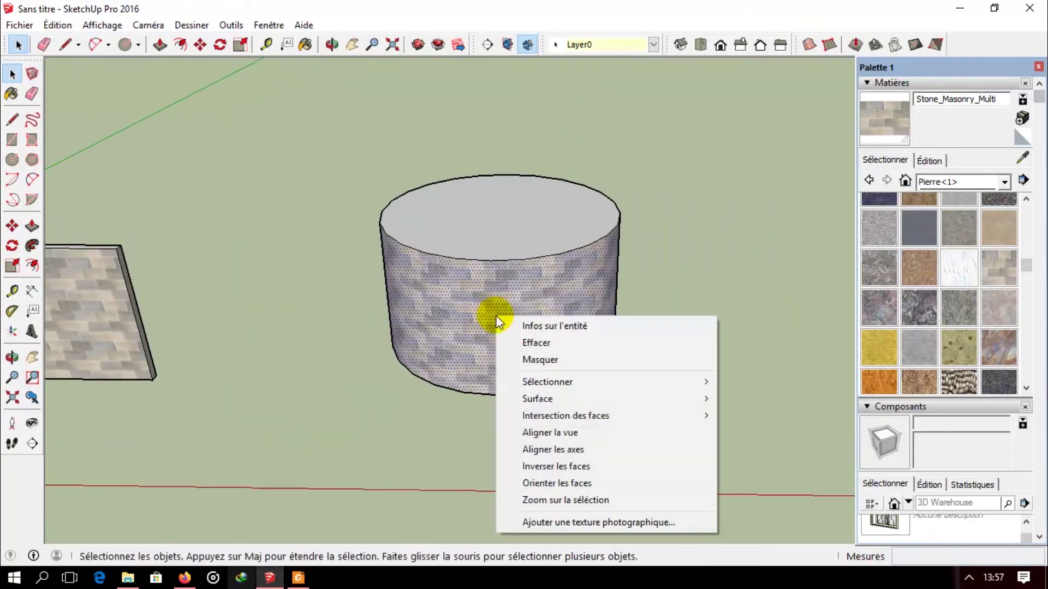
click(448, 464)
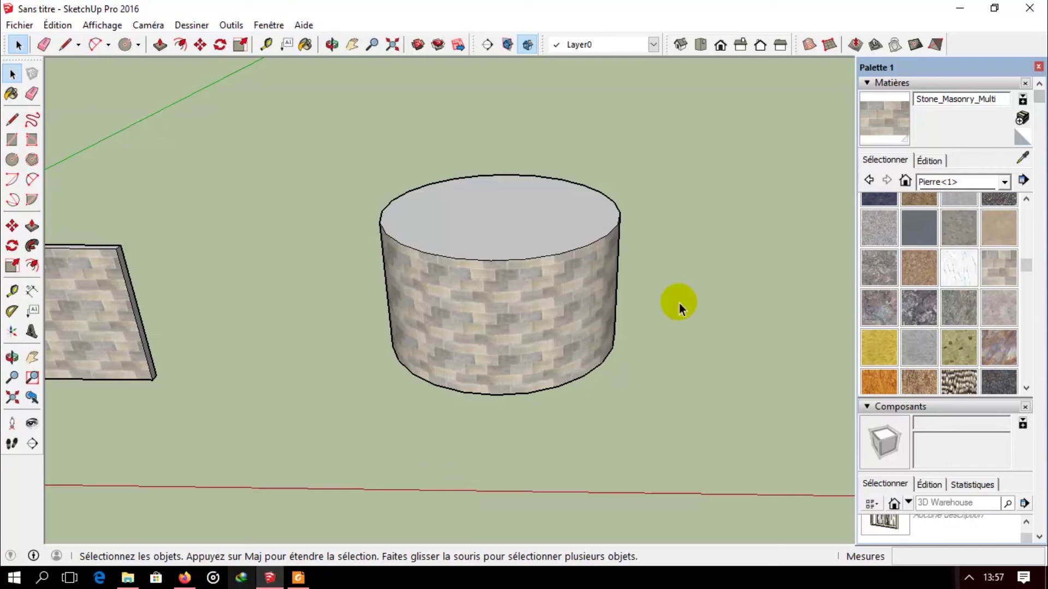
Show hidden geometry (Géométrie cachée) to reveal the individual facets of the cylinder's curved side
click(112, 26)
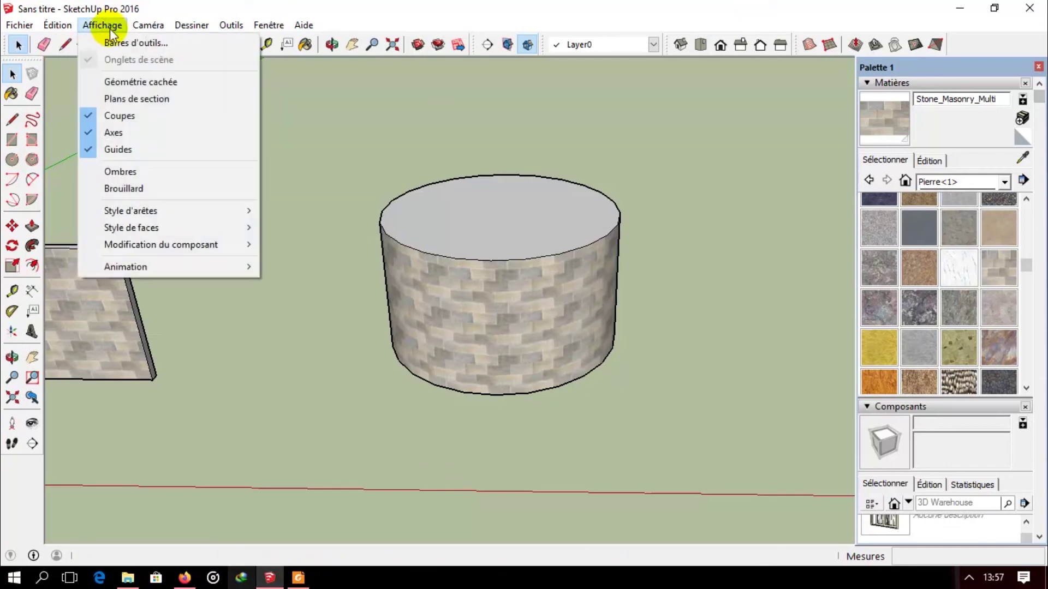
click(165, 83)
middle_drag(555, 327, 409, 311)
scroll(424, 306, up, 3)
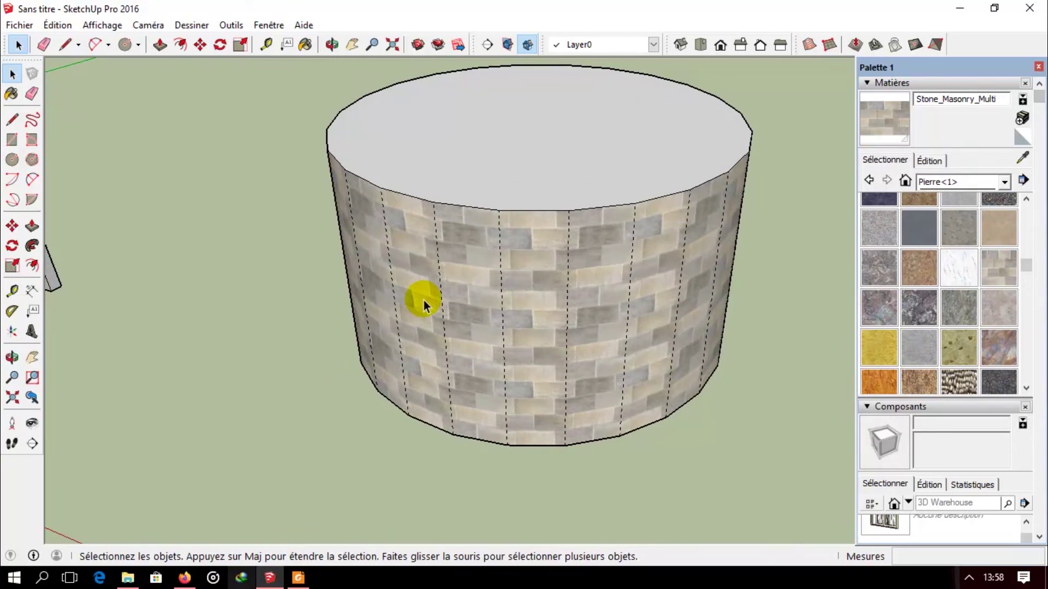
Start positioning the texture on a single front facet of the cylinder and turn on locked pins (Punaises verrouillées)
scroll(423, 301, up, 2)
right_click(424, 300)
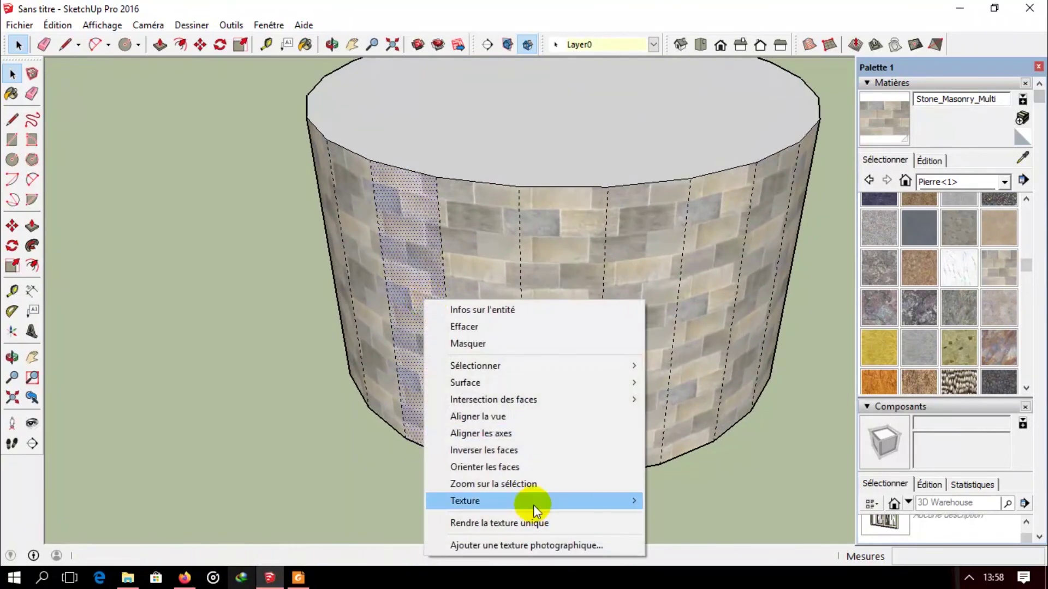
mouse_move(540, 503)
click(703, 499)
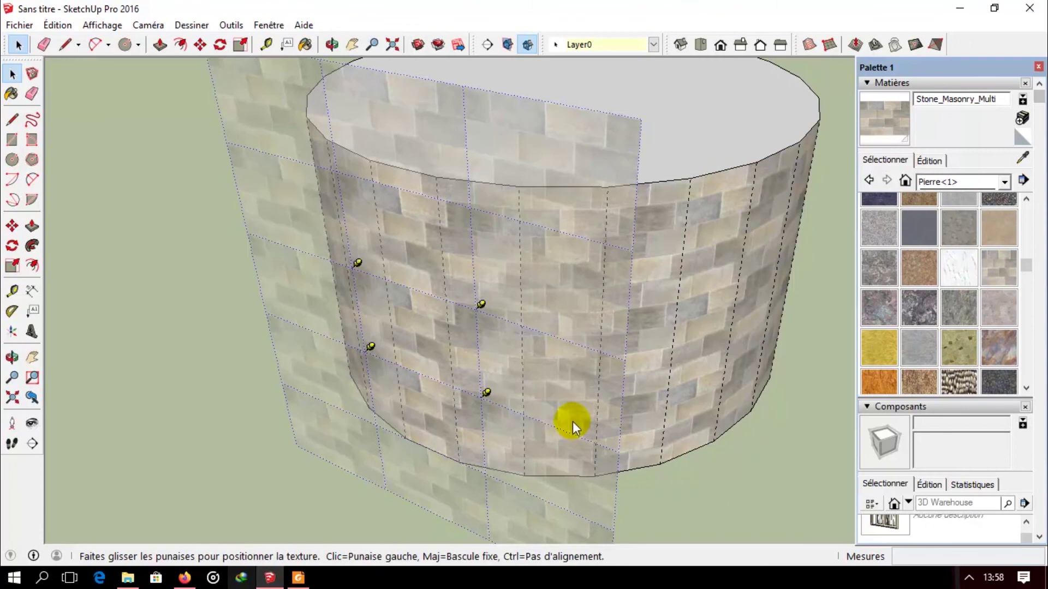
middle_drag(480, 336, 597, 327)
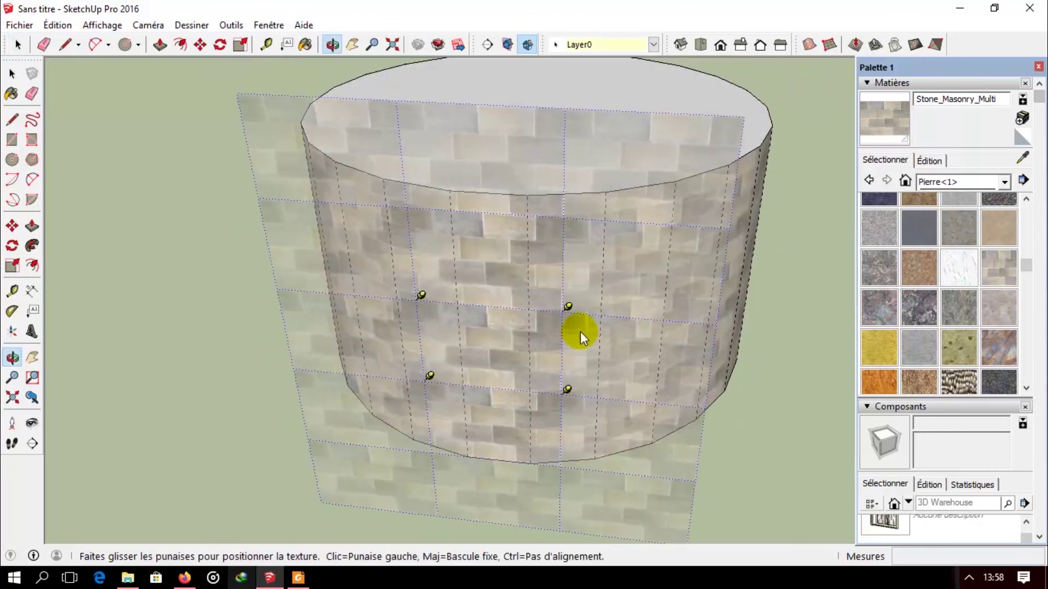
right_click(566, 389)
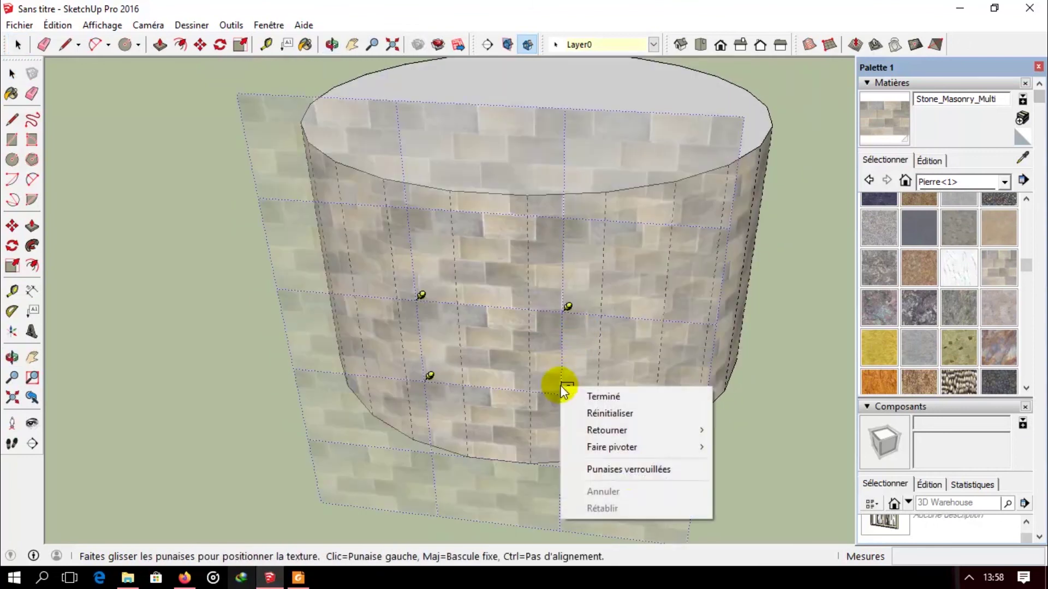
click(624, 469)
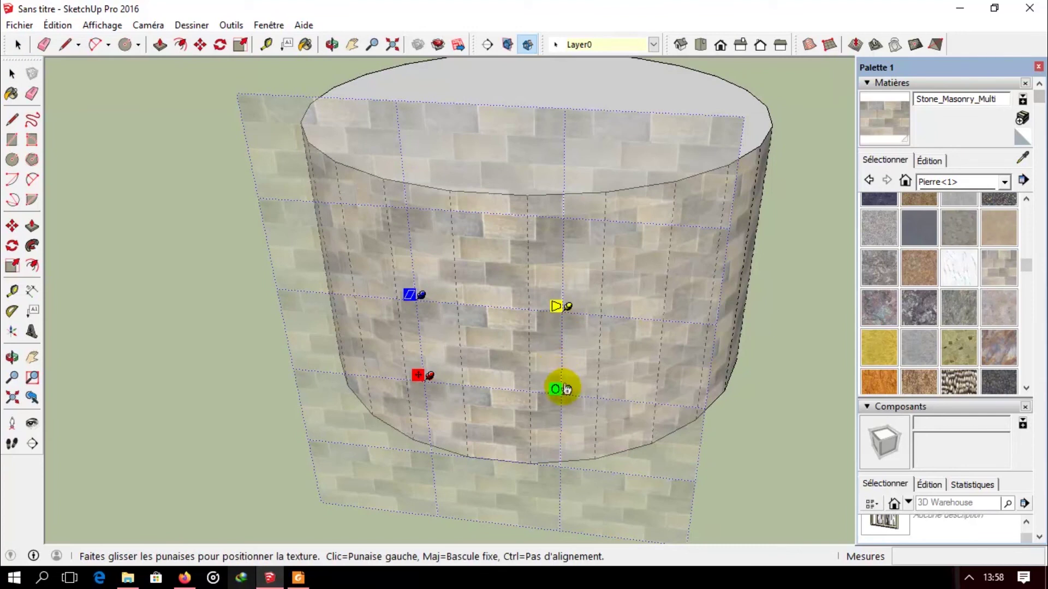
Shrink the facet's stone texture to about half size with the green scale/rotate pin and finish the texture positioning
drag(556, 391, 481, 381)
right_click(515, 310)
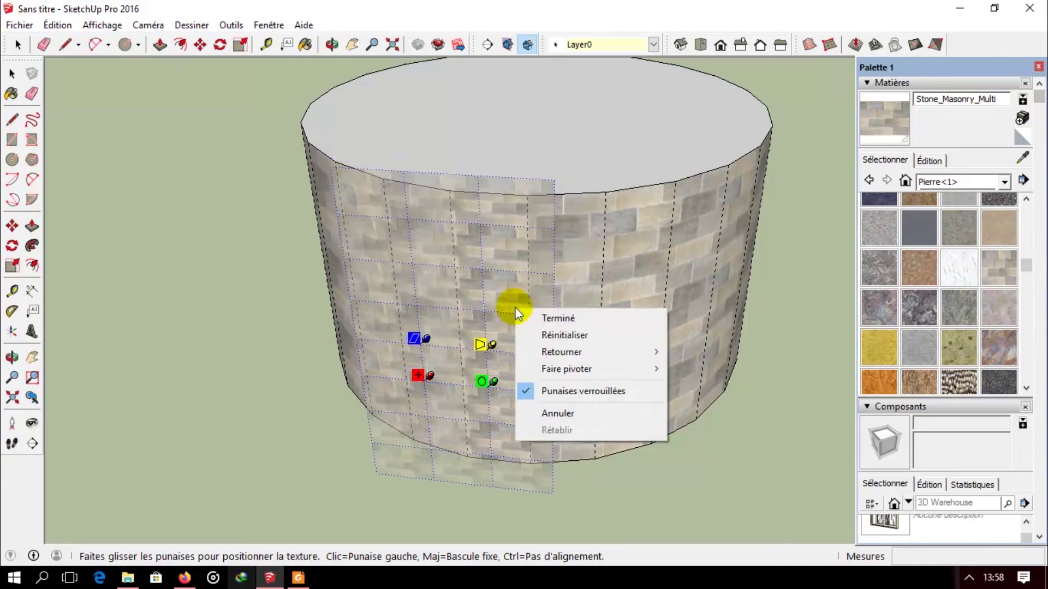
click(541, 319)
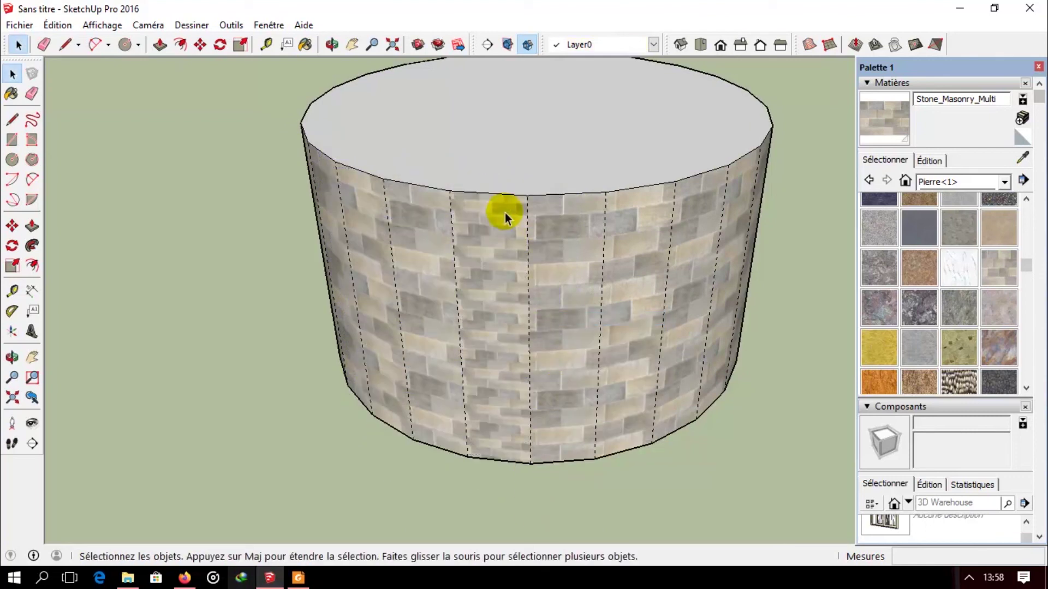
Examine the rescaled facet against its neighbours around the cylinder and check that facets can be selected individually
middle_drag(472, 269, 547, 246)
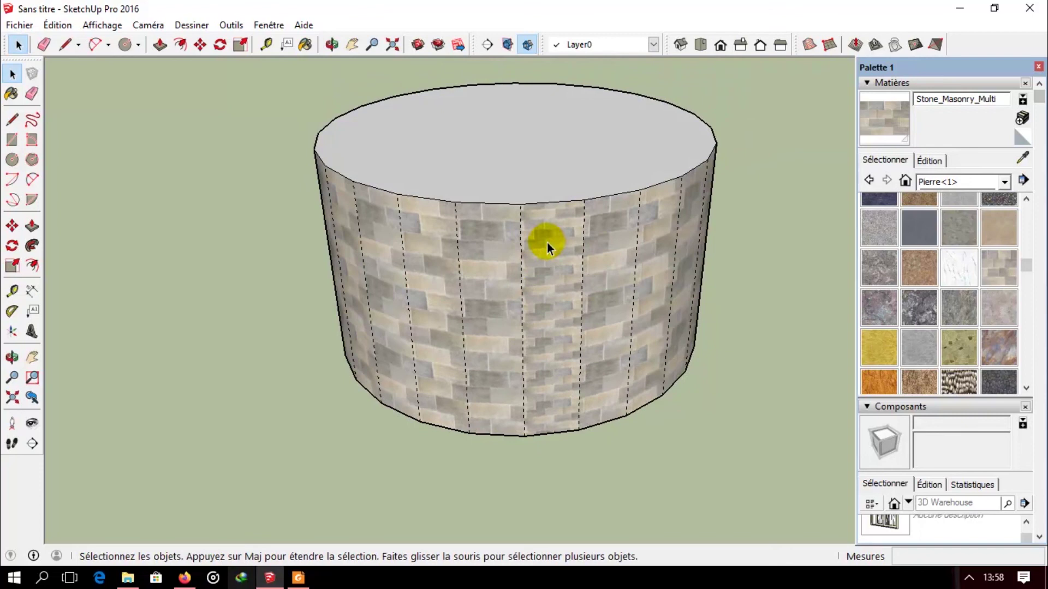
middle_drag(521, 311, 626, 310)
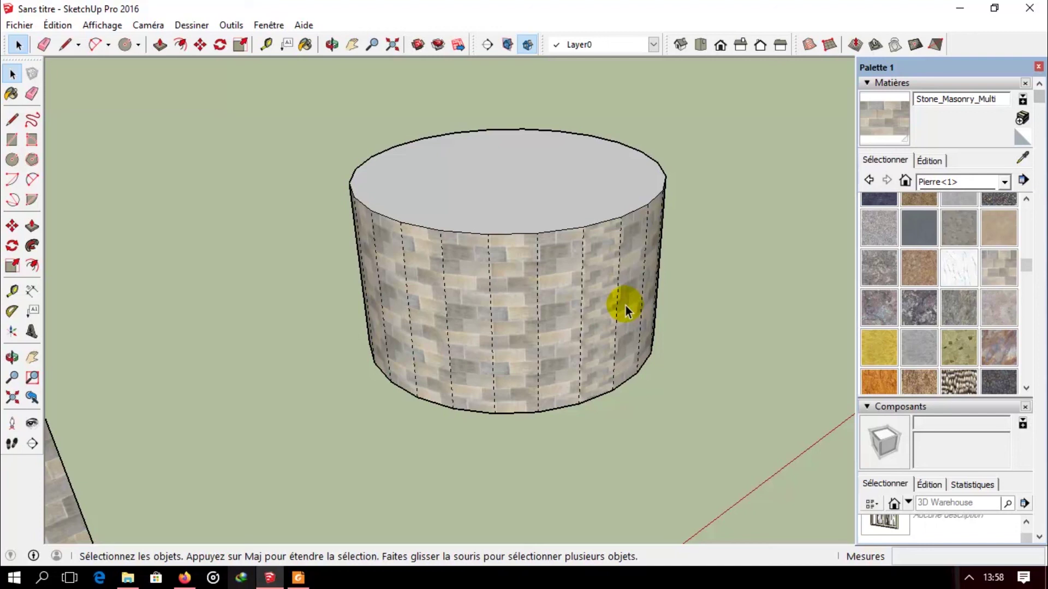
click(510, 297)
click(381, 283)
scroll(490, 329, down, 3)
middle_drag(529, 342, 557, 268)
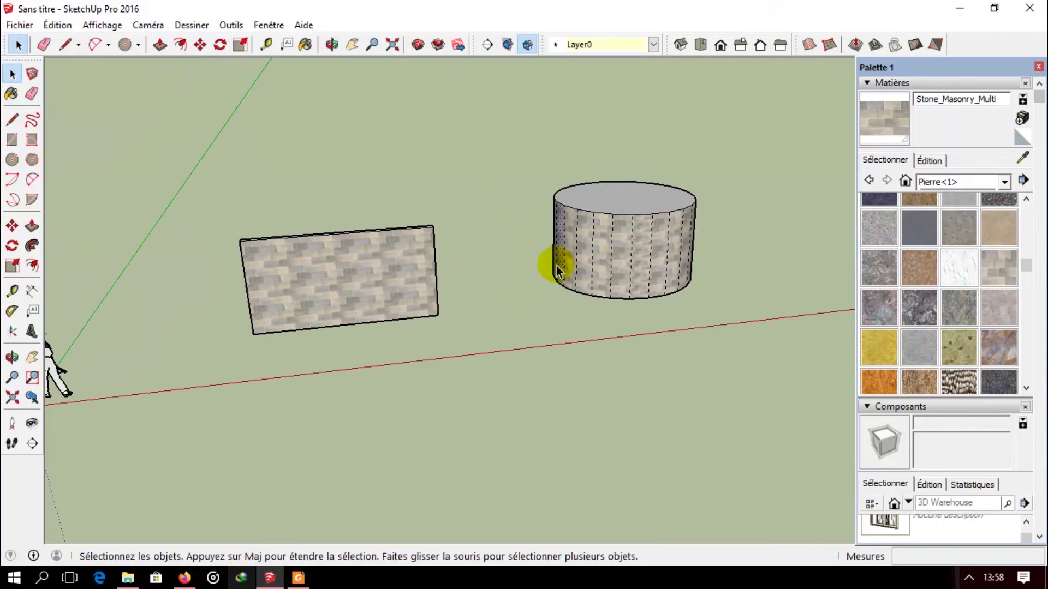